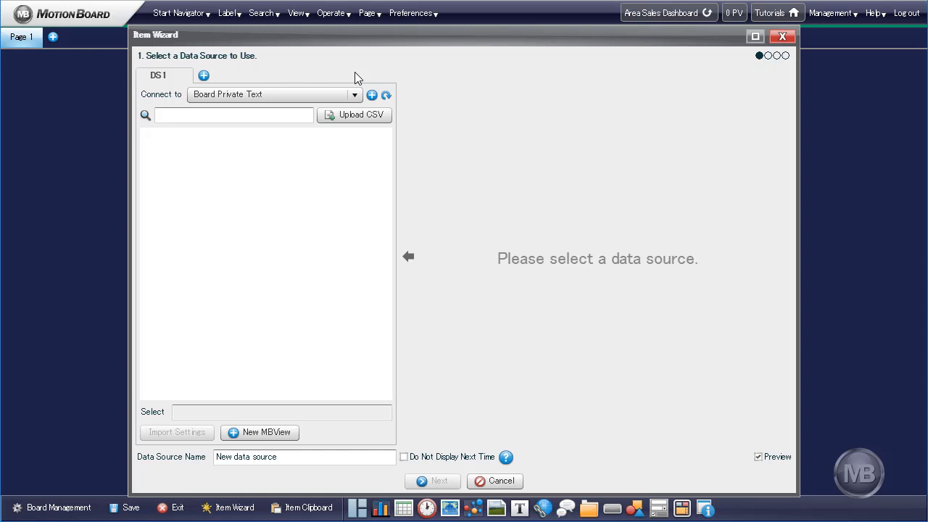
Upload the AreaSales CSV file as the data source through the Board Private Text connection.
{"action": "left_click", "coordinate": [352, 95]}
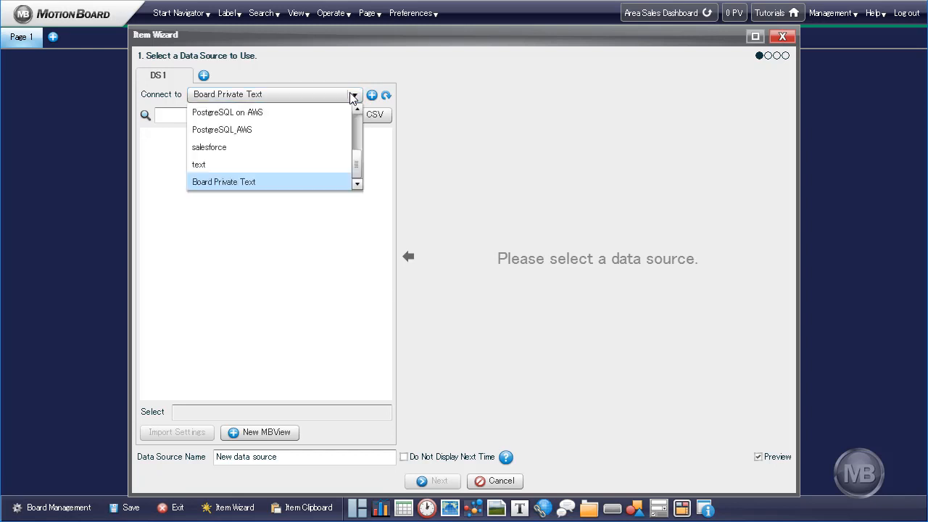
{"action": "left_click", "coordinate": [344, 182]}
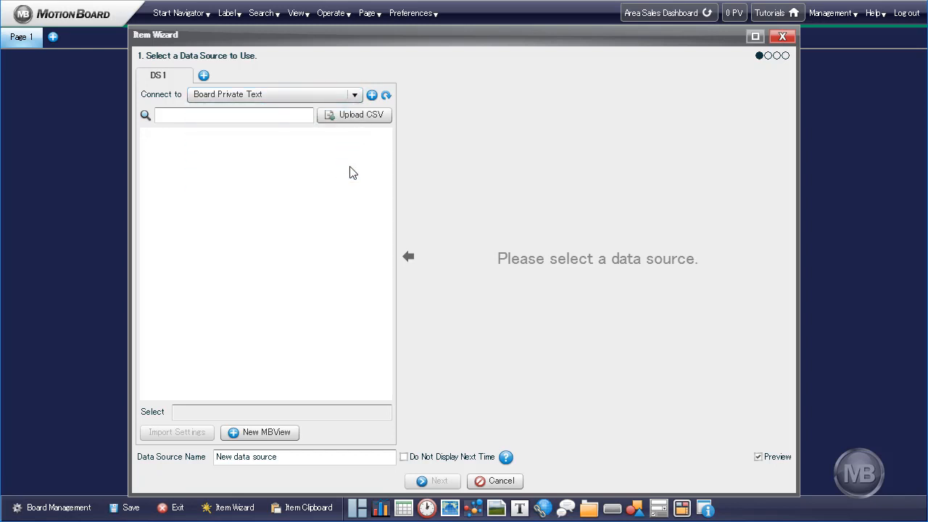
{"action": "left_click", "coordinate": [388, 123]}
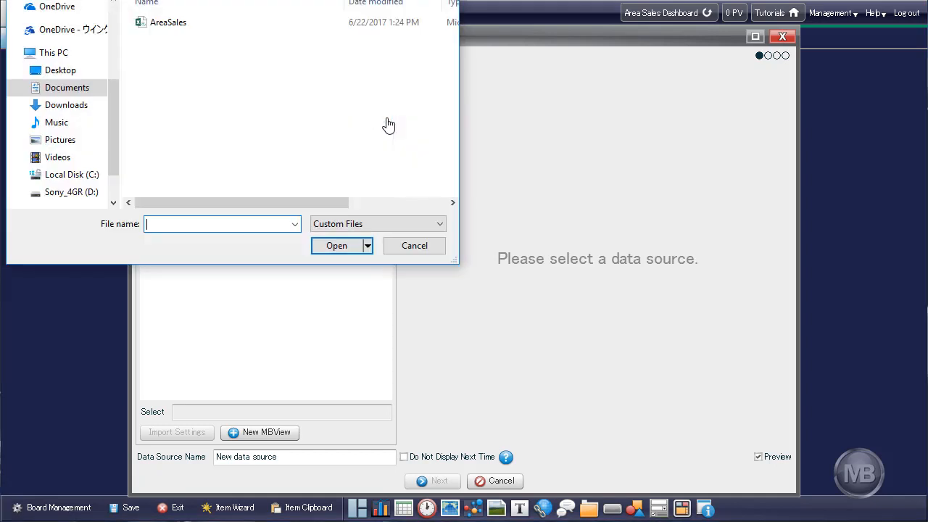
{"action": "left_click", "coordinate": [201, 31]}
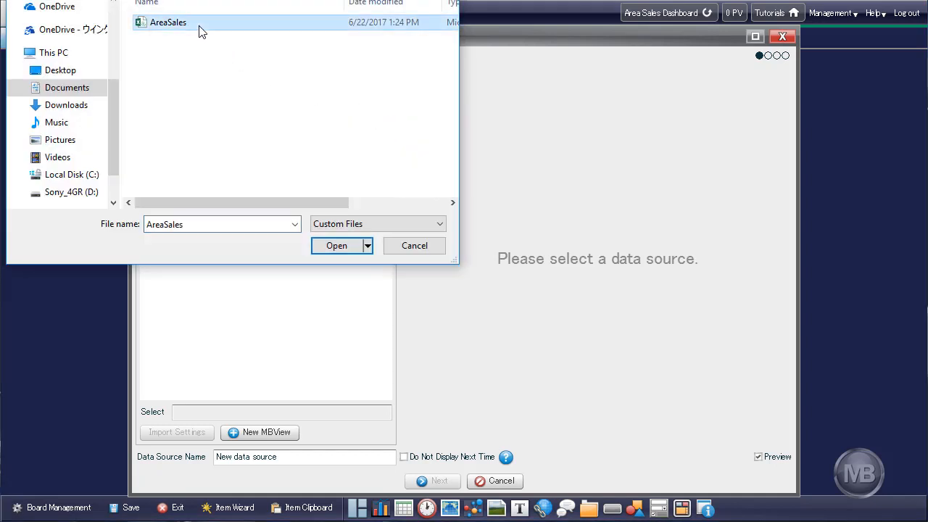
{"action": "left_click", "coordinate": [337, 246]}
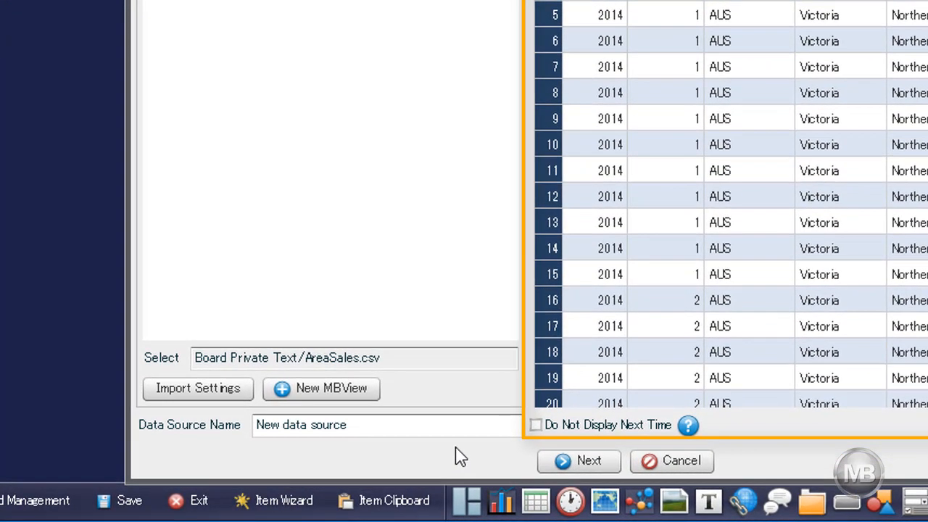
Name the data source DS_AreaSales and proceed with Chart as the item type.
{"action": "left_click_drag", "start_coordinate": [440, 427], "coordinate": [249, 415]}
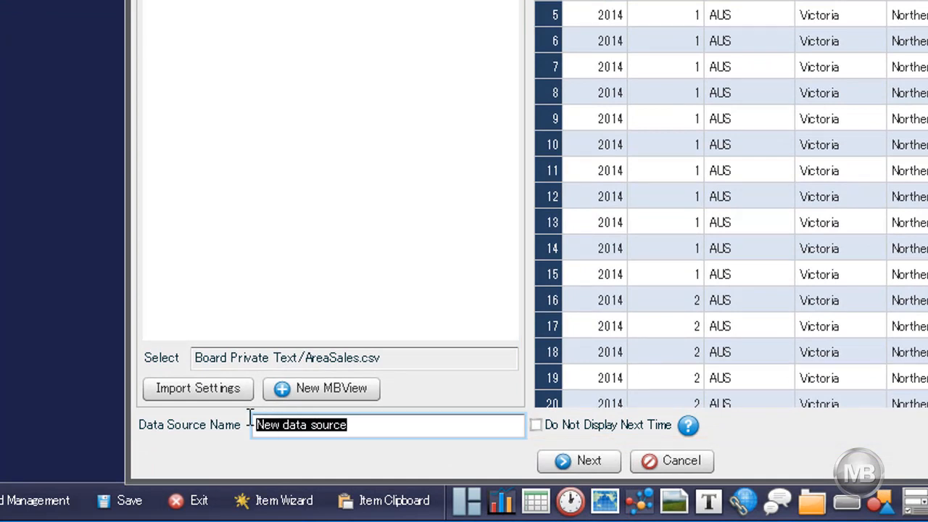
{"action": "type", "text": "DS_Ar"}
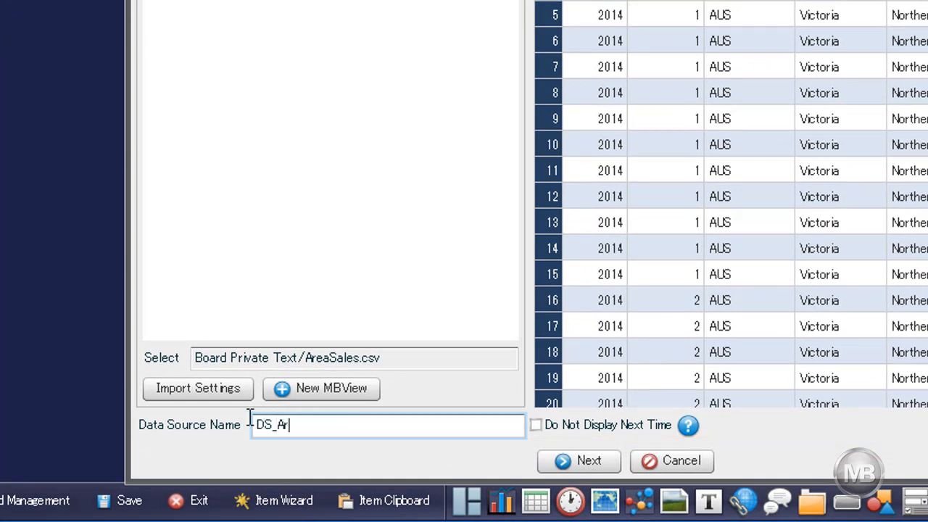
{"action": "type", "text": "eaSales"}
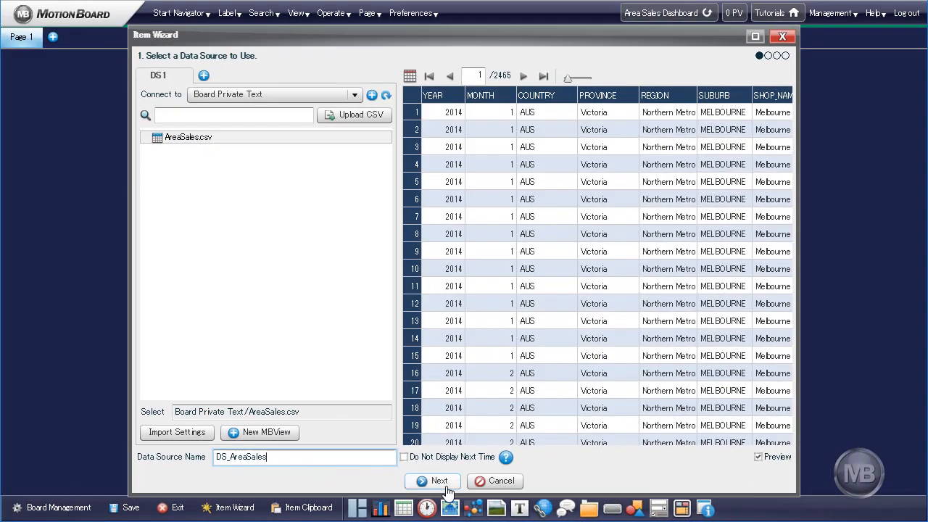
{"action": "left_click", "coordinate": [446, 490]}
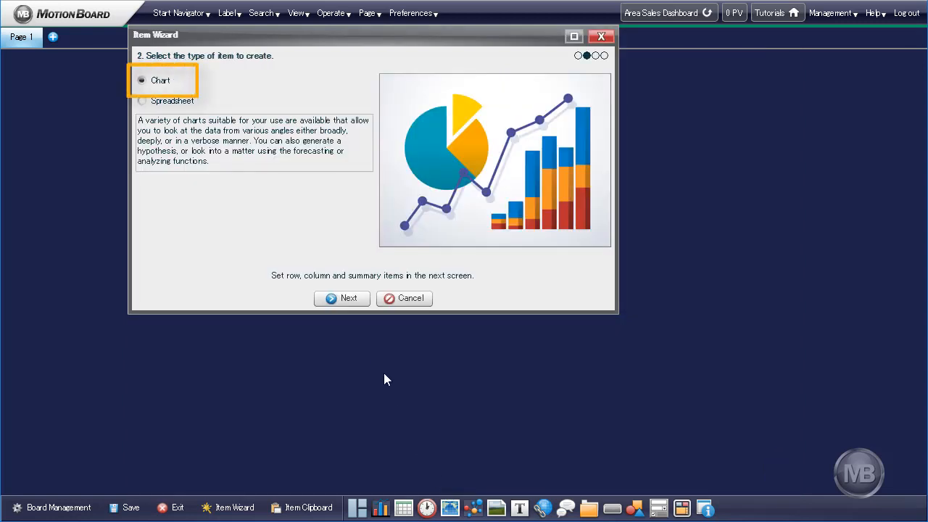
{"action": "left_click", "coordinate": [362, 308]}
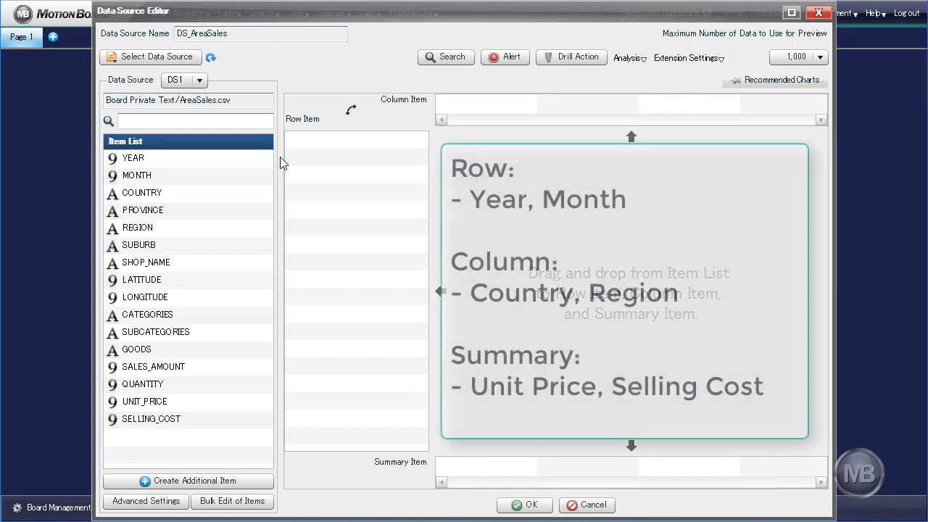
Assign YEAR and MONTH as row items and COUNTRY and REGION as column items.
{"action": "left_click_drag", "start_coordinate": [214, 156], "coordinate": [341, 165]}
{"action": "left_click_drag", "start_coordinate": [204, 178], "coordinate": [331, 170]}
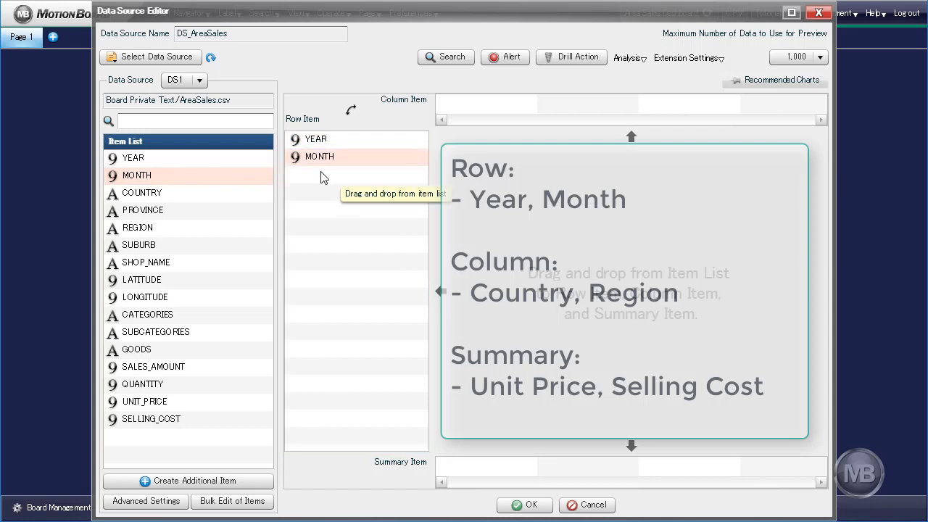
{"action": "left_click_drag", "start_coordinate": [198, 195], "coordinate": [442, 103]}
{"action": "left_click_drag", "start_coordinate": [183, 231], "coordinate": [549, 95]}
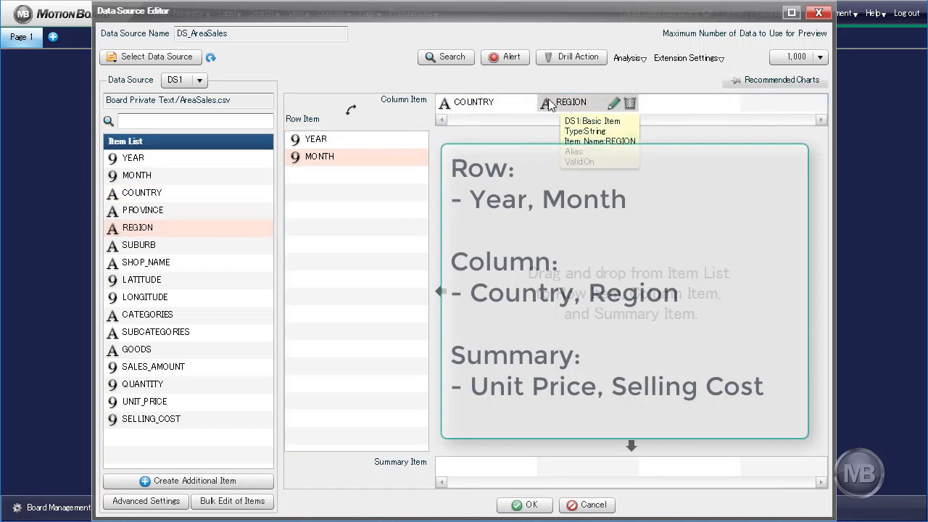
Add UNIT_PRICE and SELLING_COST as summary items, and remove COUNTRY from the column items.
{"action": "left_click_drag", "start_coordinate": [199, 408], "coordinate": [459, 469]}
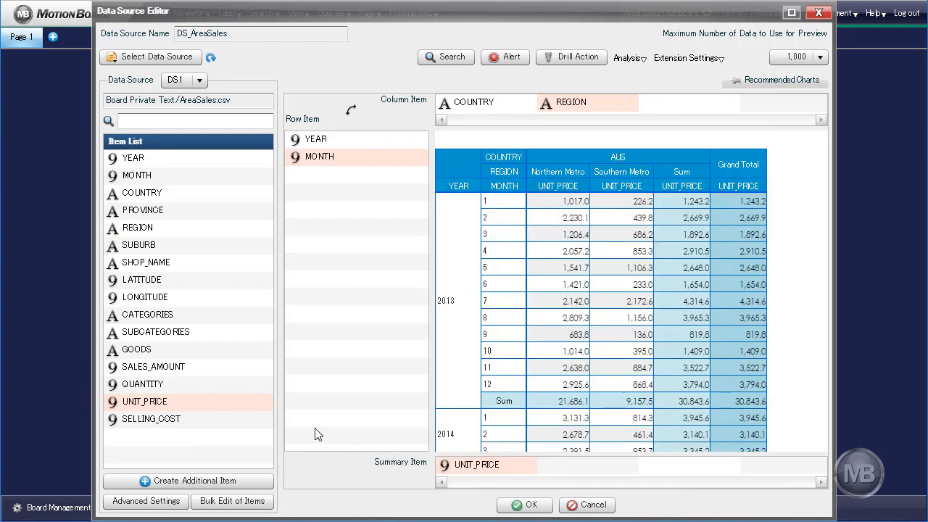
{"action": "left_click_drag", "start_coordinate": [211, 418], "coordinate": [557, 467]}
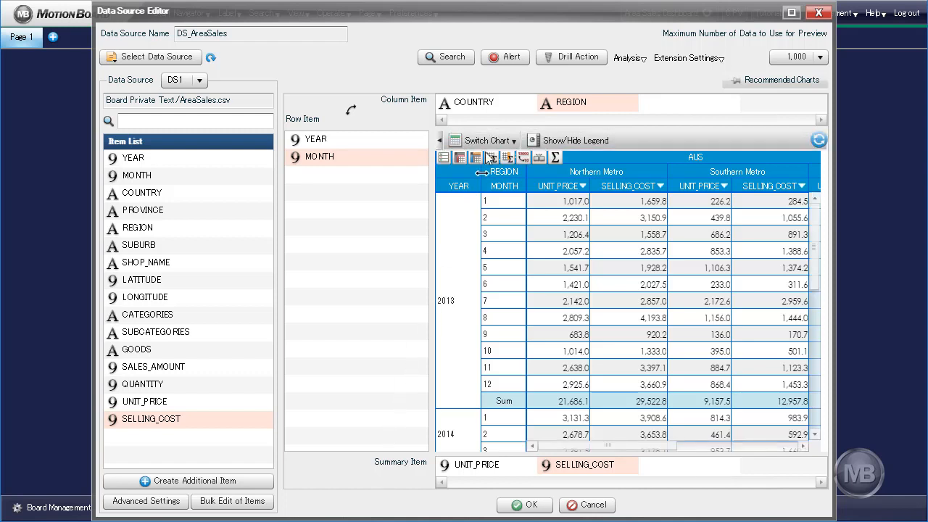
{"action": "mouse_move", "coordinate": [517, 105]}
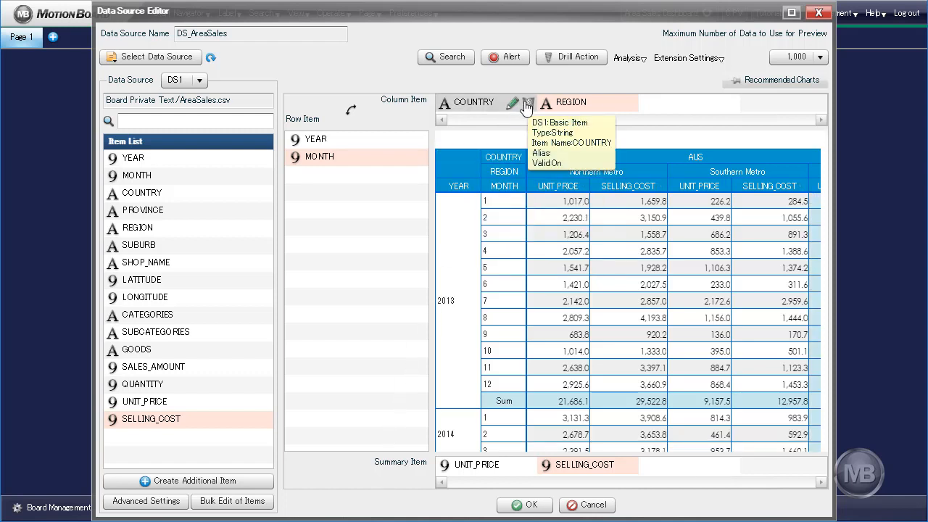
{"action": "left_click", "coordinate": [527, 104]}
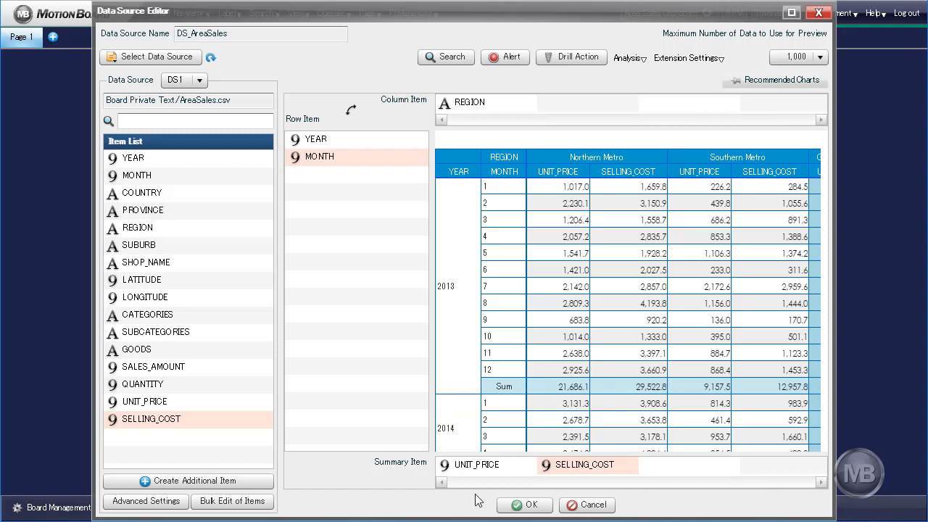
Give the UNIT_PRICE summary item the chart layout alias "Unit Cost".
{"action": "left_click", "coordinate": [513, 466]}
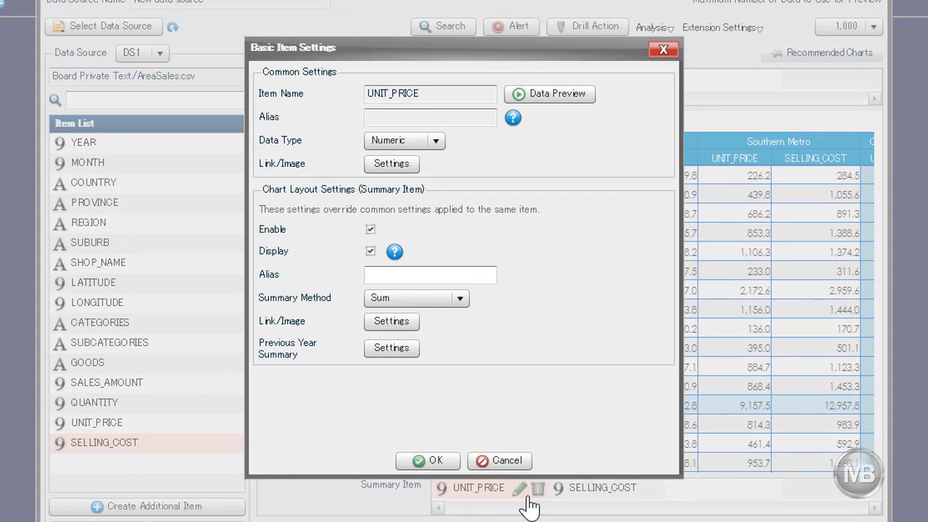
{"action": "left_click", "coordinate": [461, 273]}
{"action": "type", "text": "Un"}
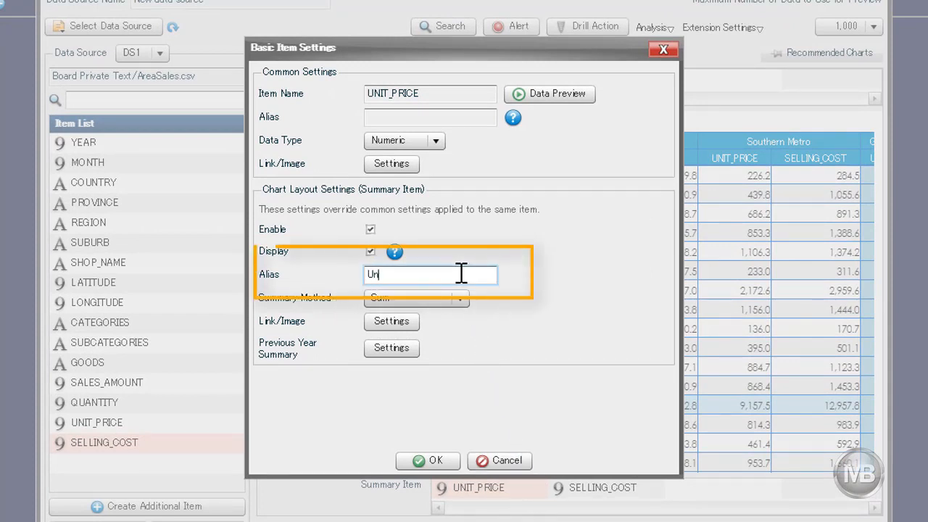
{"action": "type", "text": "it Cost"}
{"action": "left_click", "coordinate": [435, 461]}
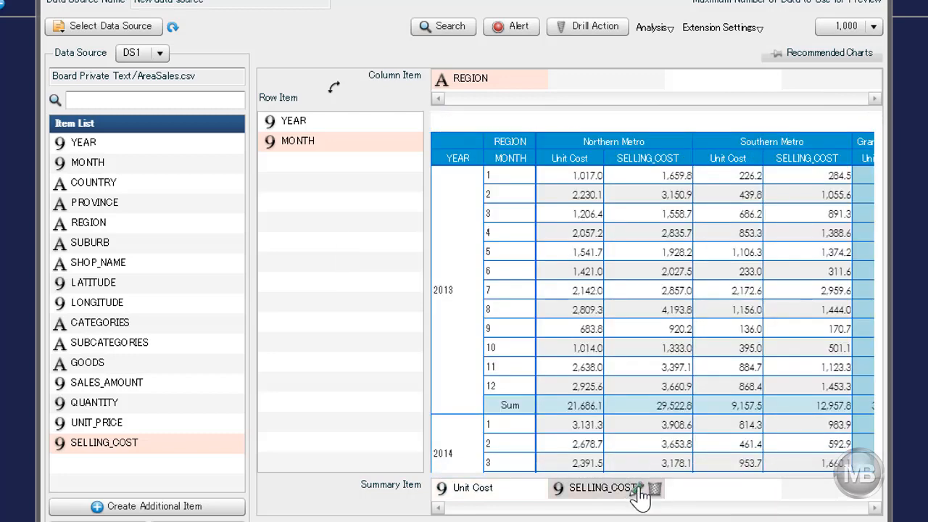
Give the SELLING_COST summary item the chart layout alias "Selling Price" and accept the data source layout.
{"action": "left_click", "coordinate": [639, 488]}
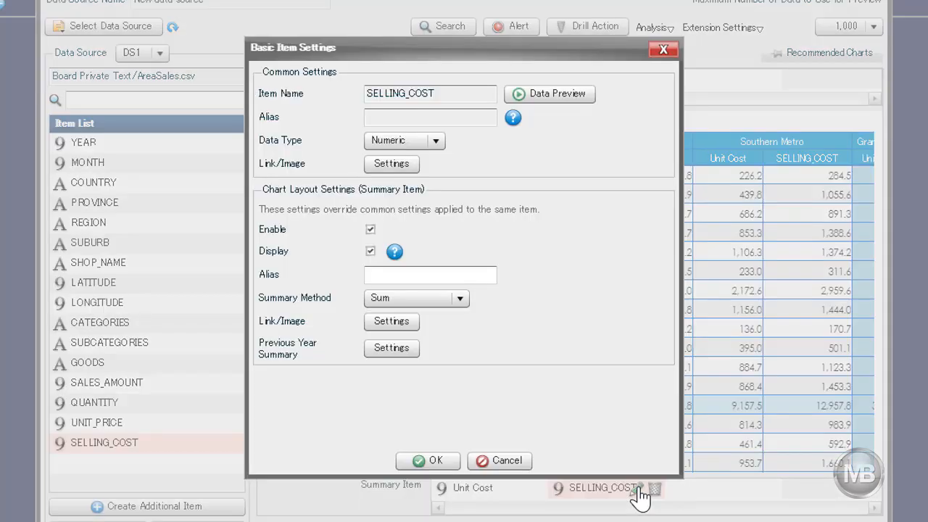
{"action": "left_click", "coordinate": [495, 279]}
{"action": "type", "text": "Selling P"}
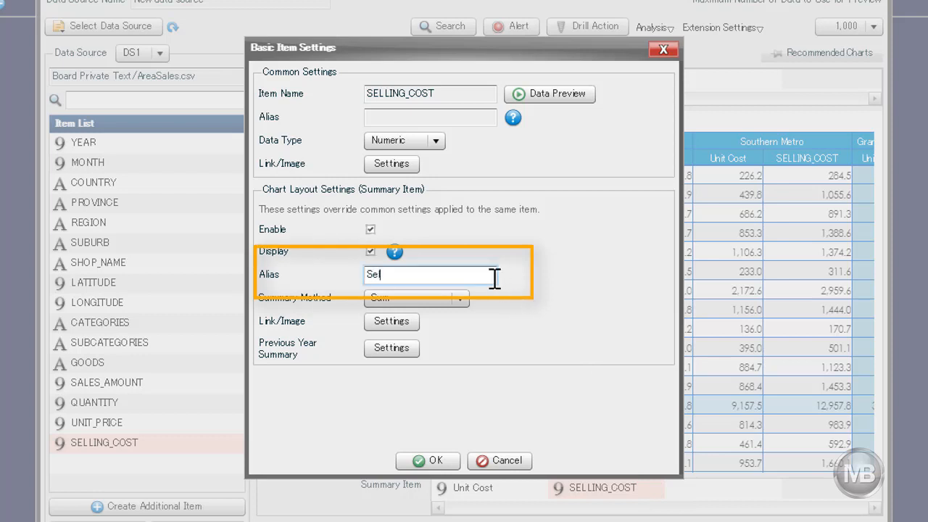
{"action": "type", "text": "rice"}
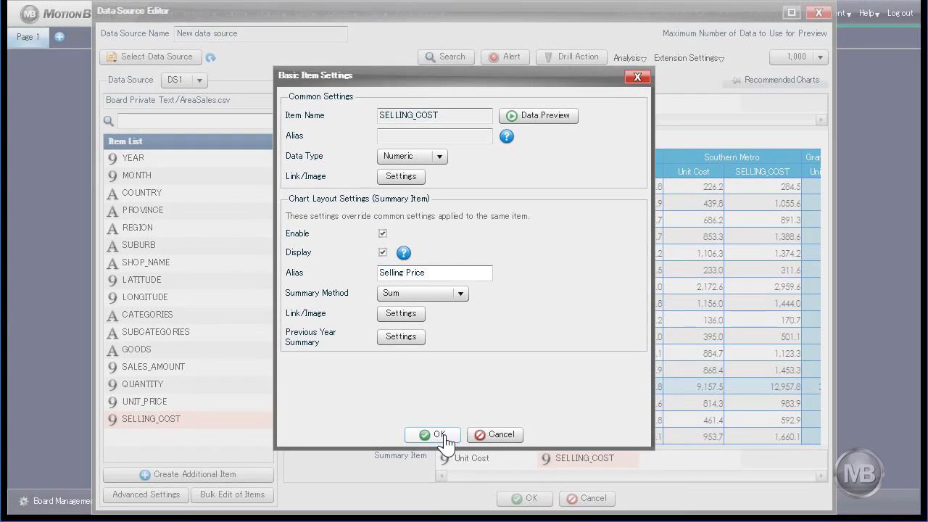
{"action": "left_click", "coordinate": [438, 442]}
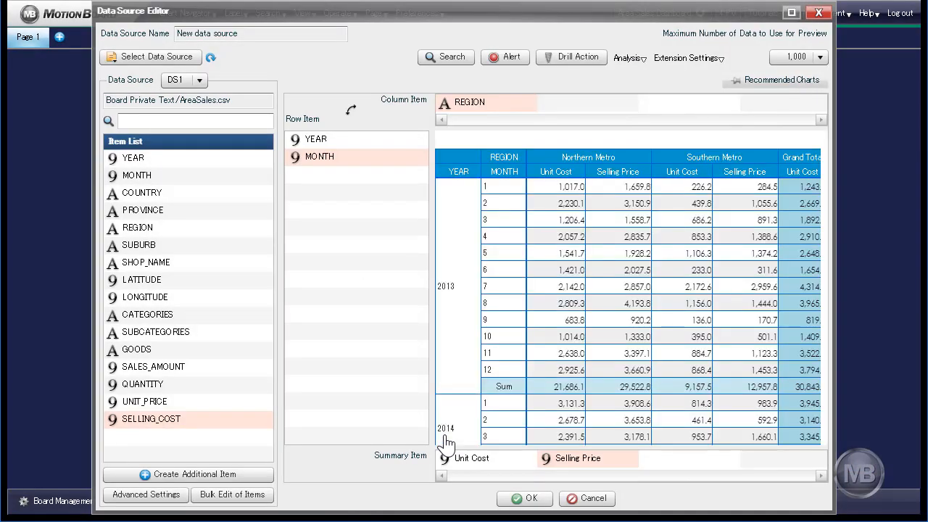
{"action": "left_click", "coordinate": [543, 504]}
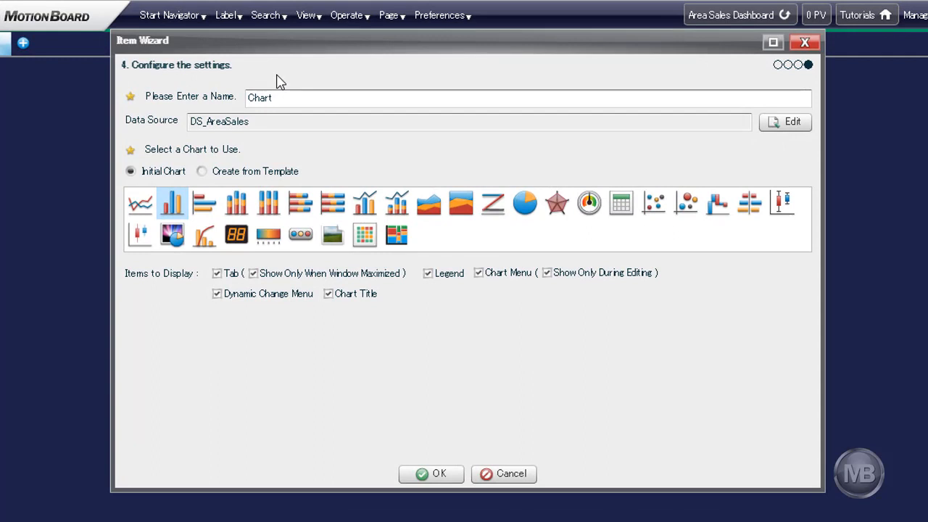
Name the chart "Area Sales Analysis", create it with the preselected bar chart type, and place it in the upper half of the page.
{"action": "left_click_drag", "start_coordinate": [286, 95], "coordinate": [250, 95]}
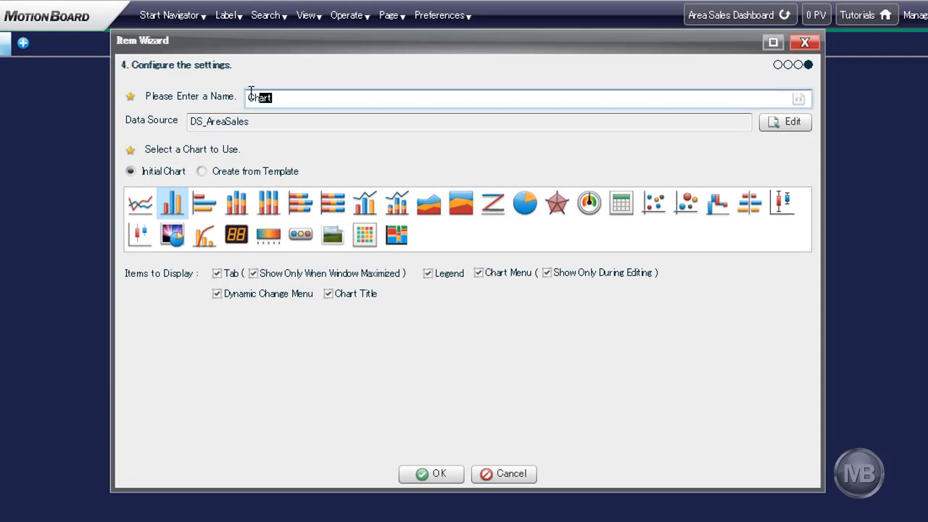
{"action": "type", "text": "Area Sales Analysis"}
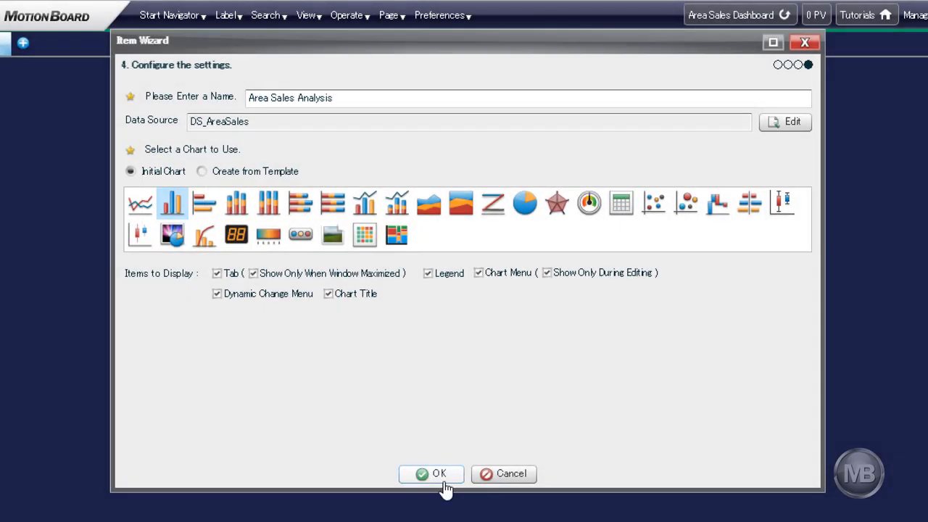
{"action": "left_click", "coordinate": [443, 481]}
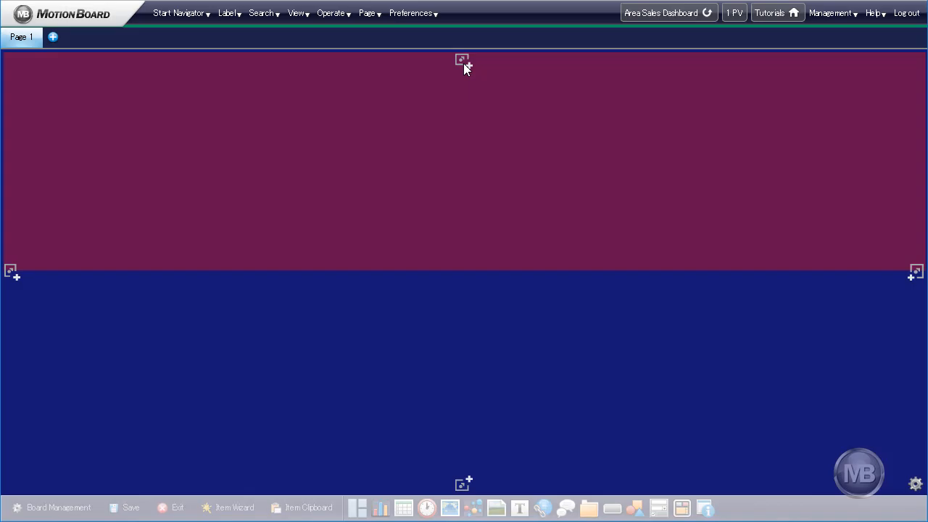
{"action": "left_click", "coordinate": [463, 63]}
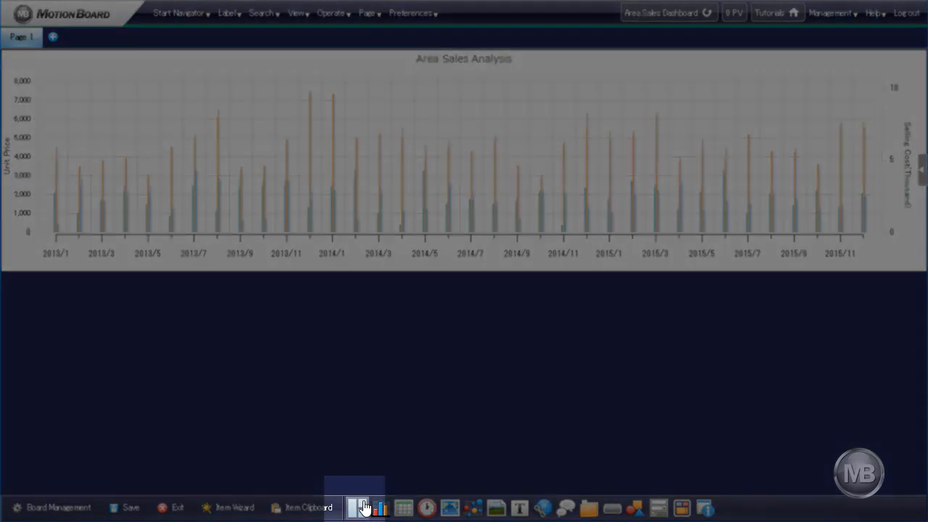
Enlarge the Area Sales Analysis chart's area downward to about 60% of the page height in layout editing mode.
{"action": "left_click", "coordinate": [363, 504]}
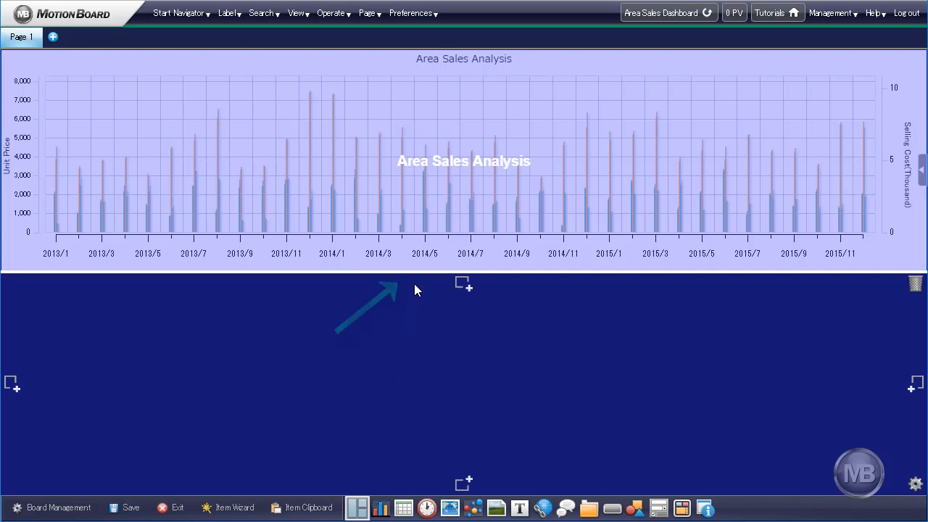
{"action": "left_click_drag", "start_coordinate": [415, 271], "coordinate": [418, 318]}
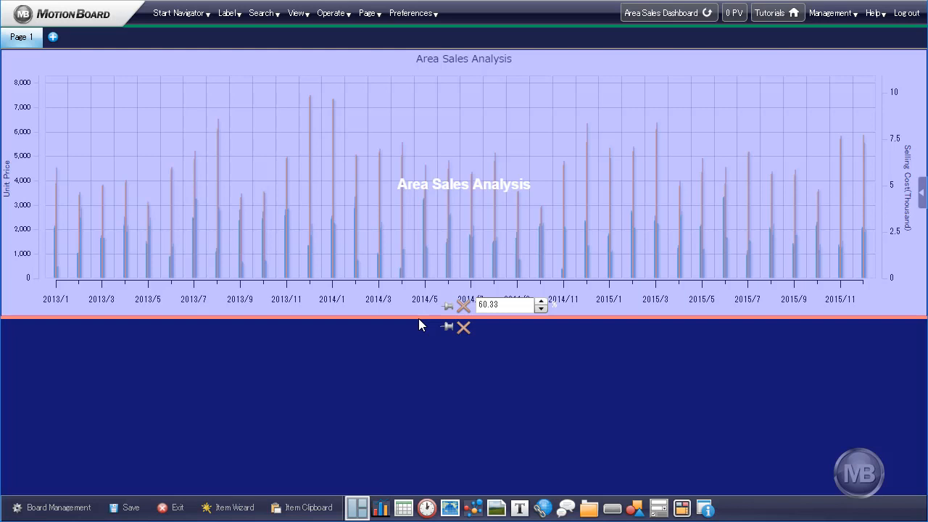
{"action": "left_click", "coordinate": [361, 510]}
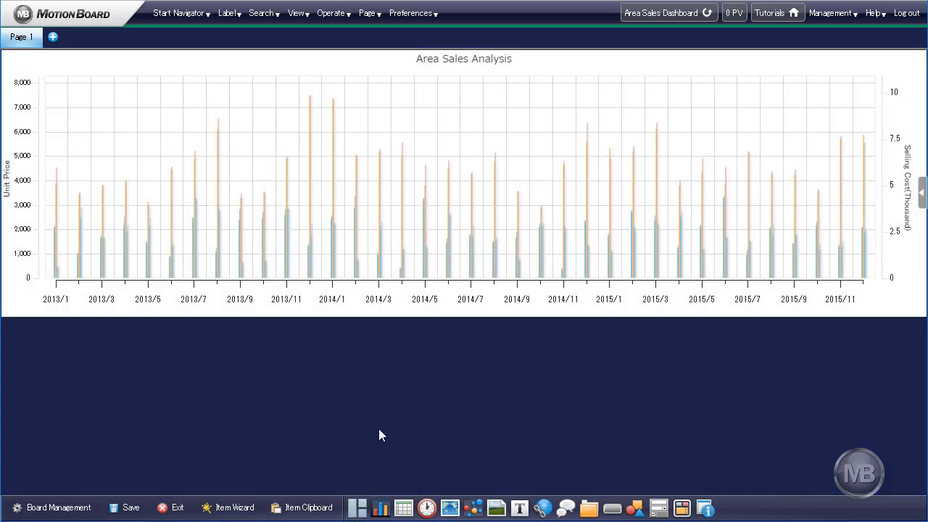